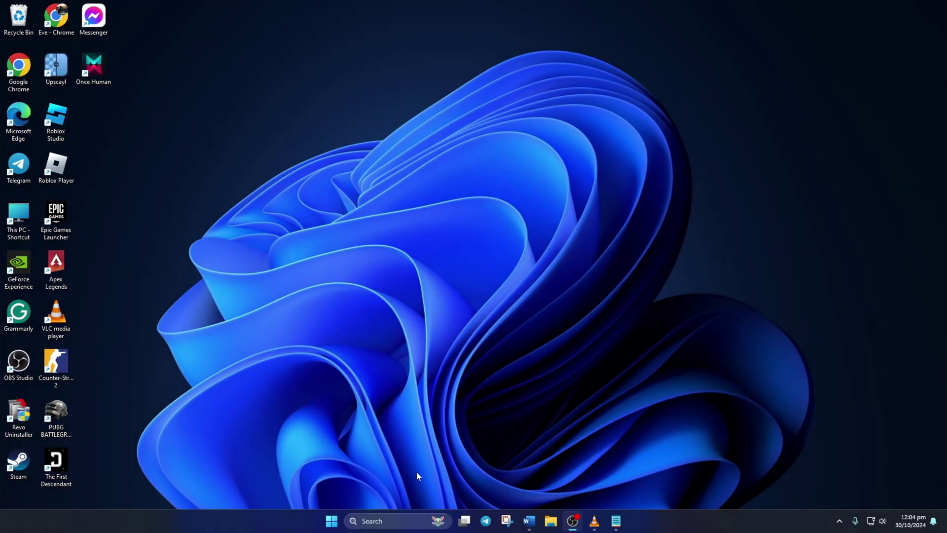
- Launch Command Prompt as administrator from taskbar search and approve the UAC prompt
{"action": "left_click", "coordinate": [395, 520]}
{"action": "type", "text": "cmd"}
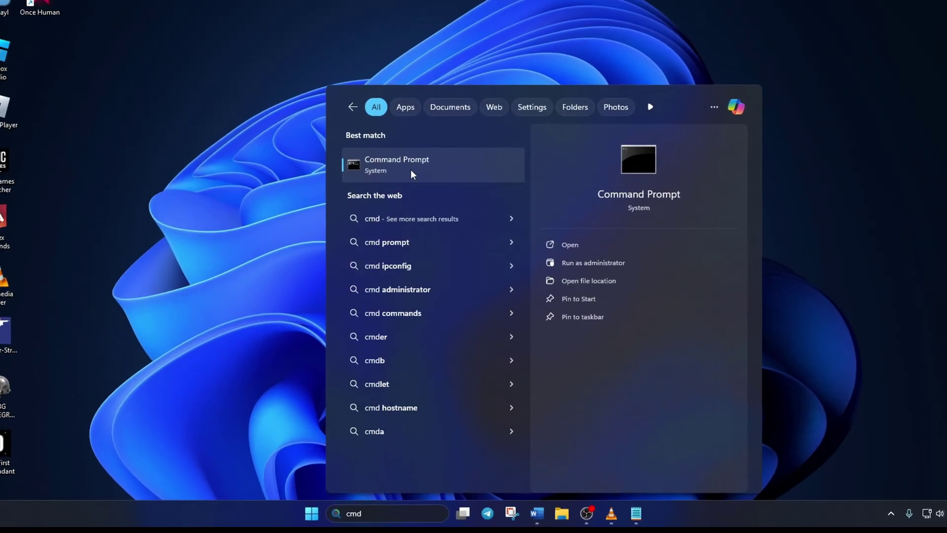
{"action": "right_click", "coordinate": [409, 173]}
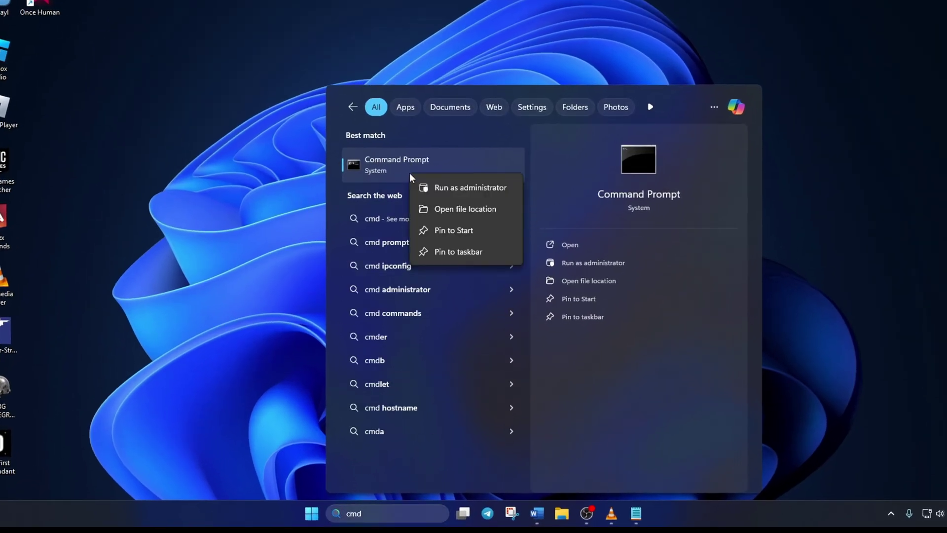
{"action": "left_click", "coordinate": [444, 187]}
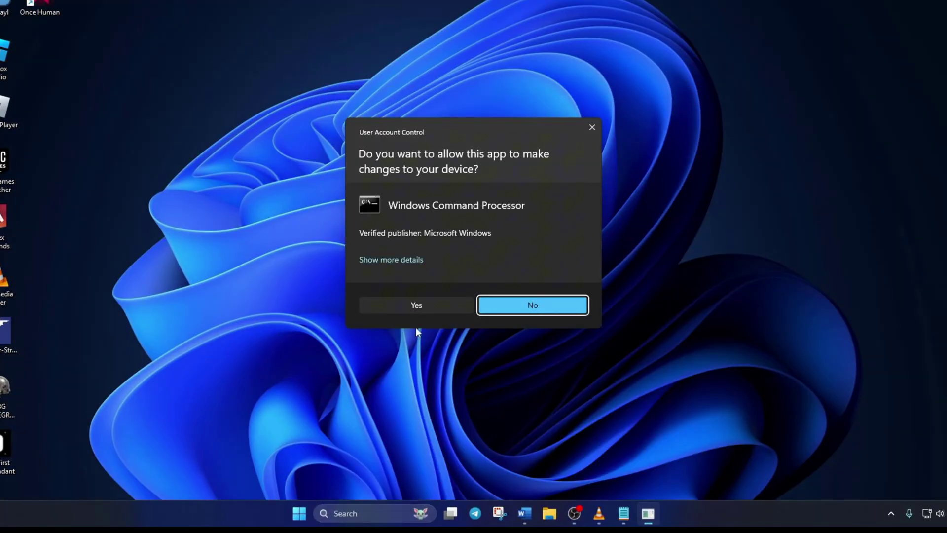
{"action": "left_click", "coordinate": [422, 308]}
- Run sfc /scannow in the maximized console and enter DISM /Online /Cleanup-Image /CheckHealth
{"action": "left_click", "coordinate": [552, 30]}
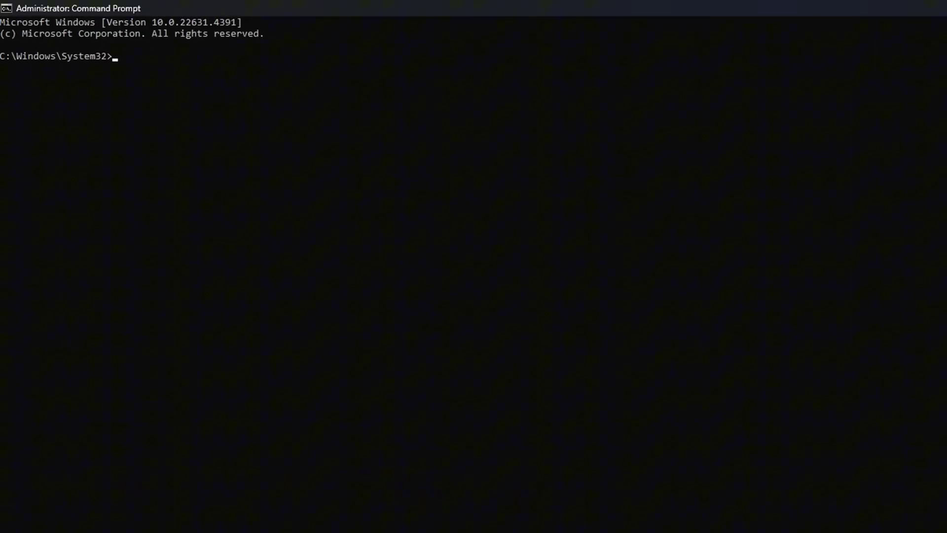
{"action": "type", "text": "sfc /scannow"}
{"action": "key", "text": "Return"}
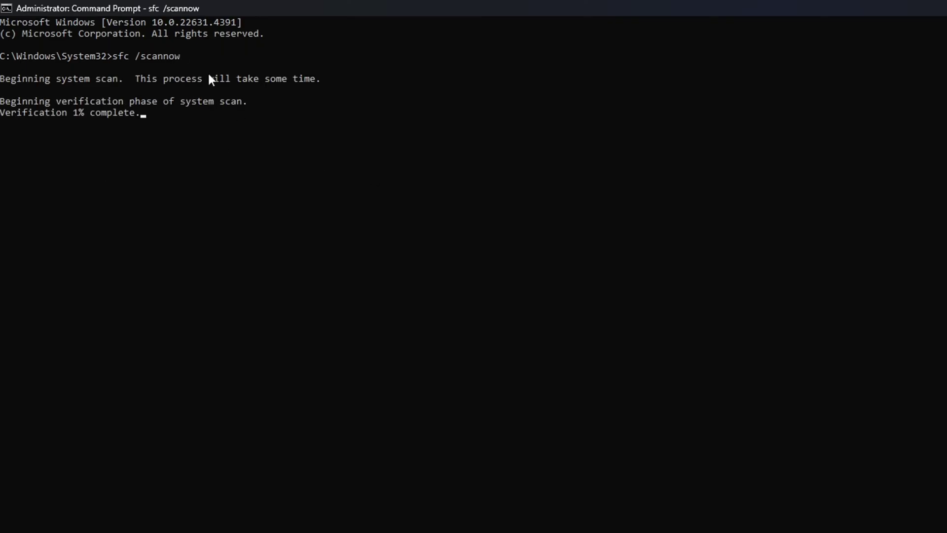
{"action": "left_click", "coordinate": [74, 112]}
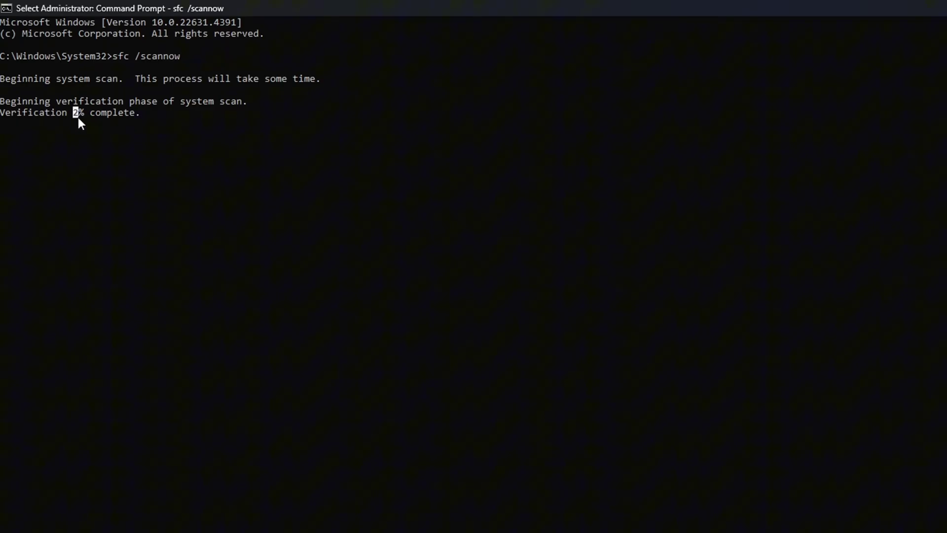
{"action": "left_click_drag", "start_coordinate": [346, 195], "coordinate": [148, 194]}
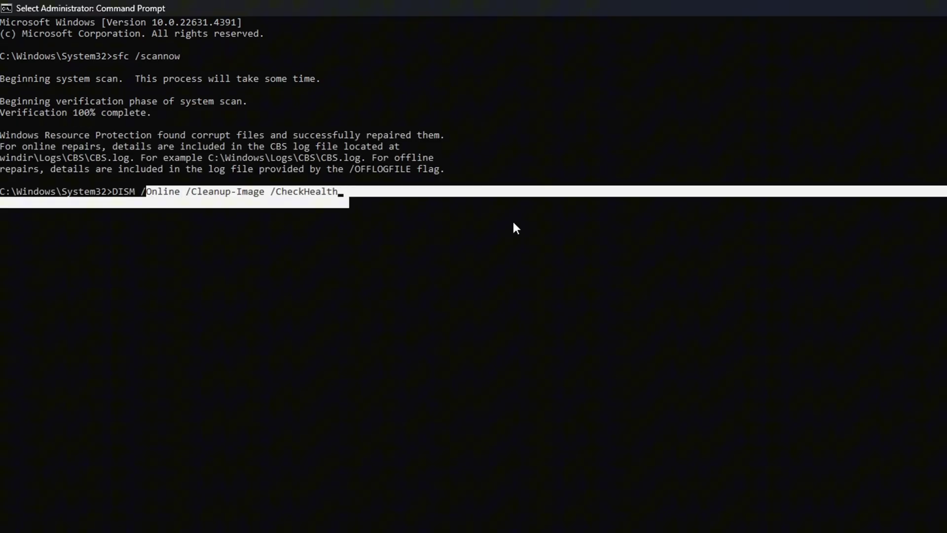
{"action": "key", "text": "ctrl+c"}
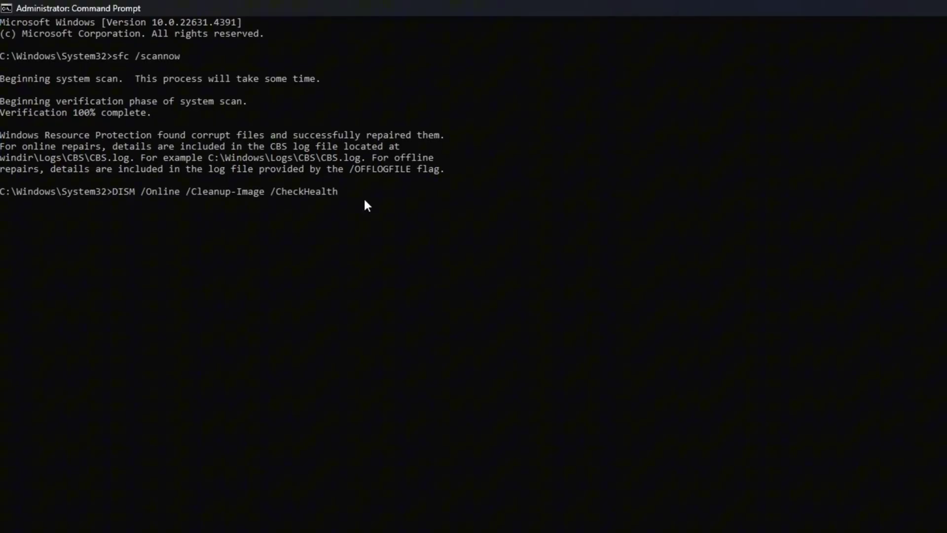
- Run the DISM CheckHealth command, then the DISM ScanHealth scan
{"action": "left_click", "coordinate": [363, 197]}
{"action": "key", "text": "Return"}
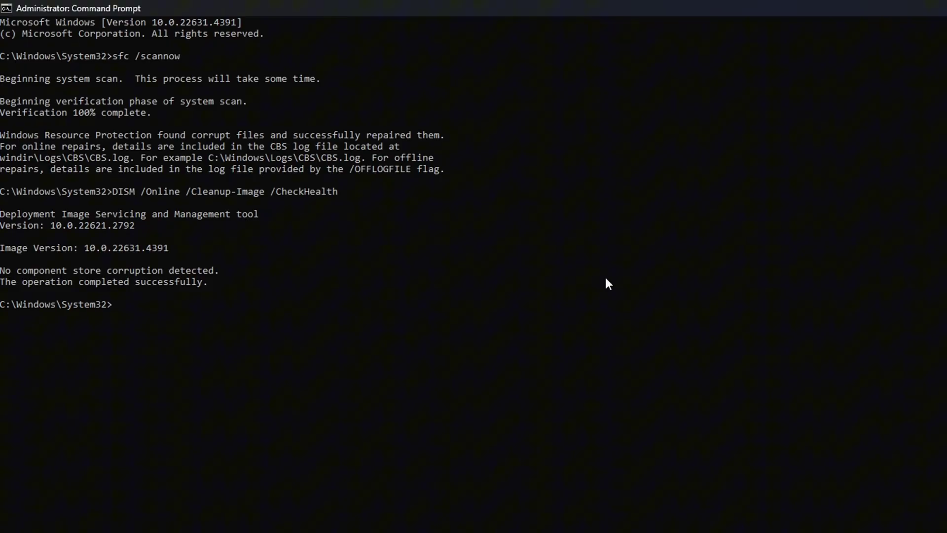
{"action": "right_click", "coordinate": [341, 303]}
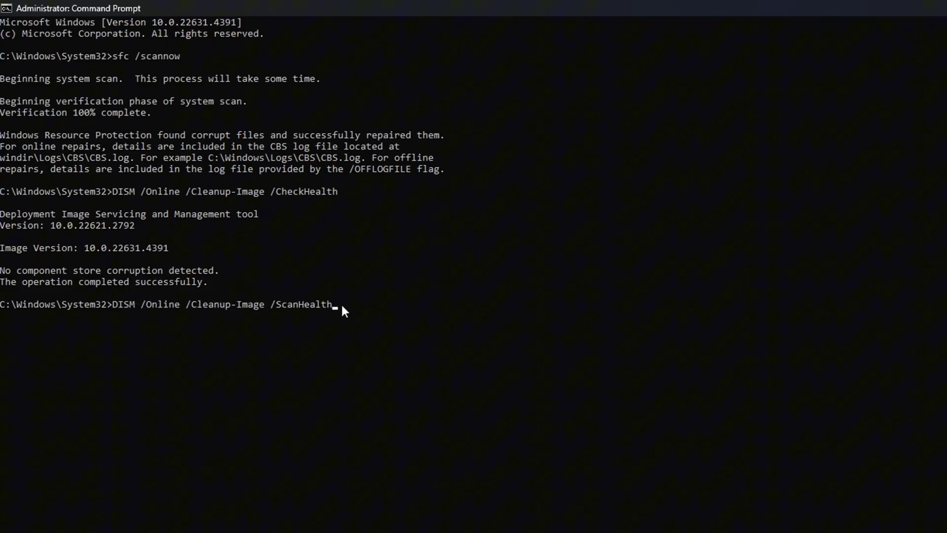
{"action": "left_click_drag", "start_coordinate": [341, 304], "coordinate": [116, 311]}
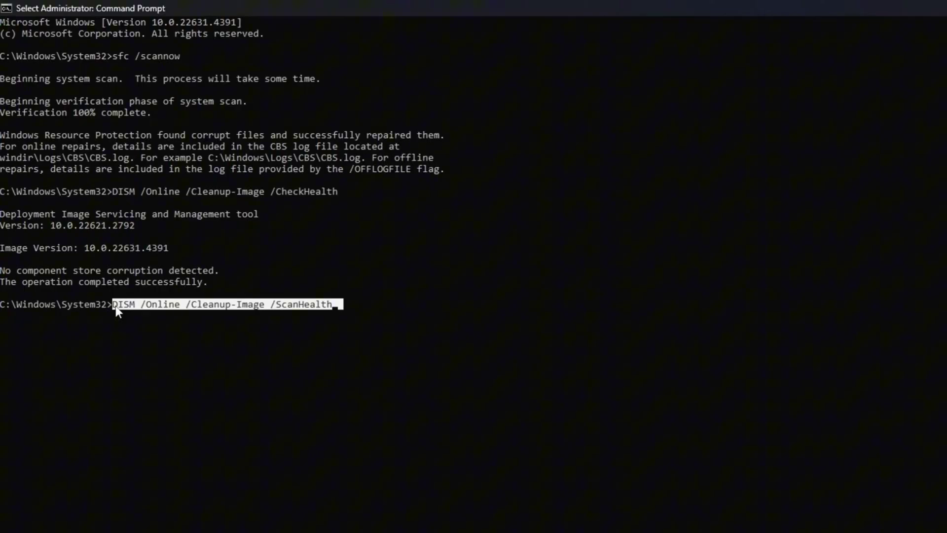
{"action": "left_click", "coordinate": [367, 315]}
{"action": "key", "text": "Return"}
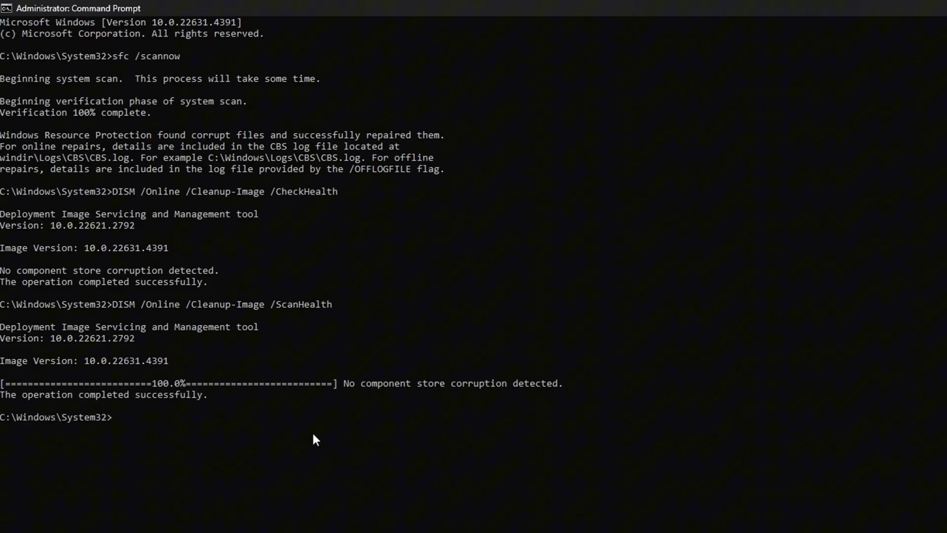
{"action": "type", "text": "DISM /Online /Cleanup-Image /RestoreHealth"}
- Run the DISM RestoreHealth repair
{"action": "left_click_drag", "start_coordinate": [351, 419], "coordinate": [120, 422]}
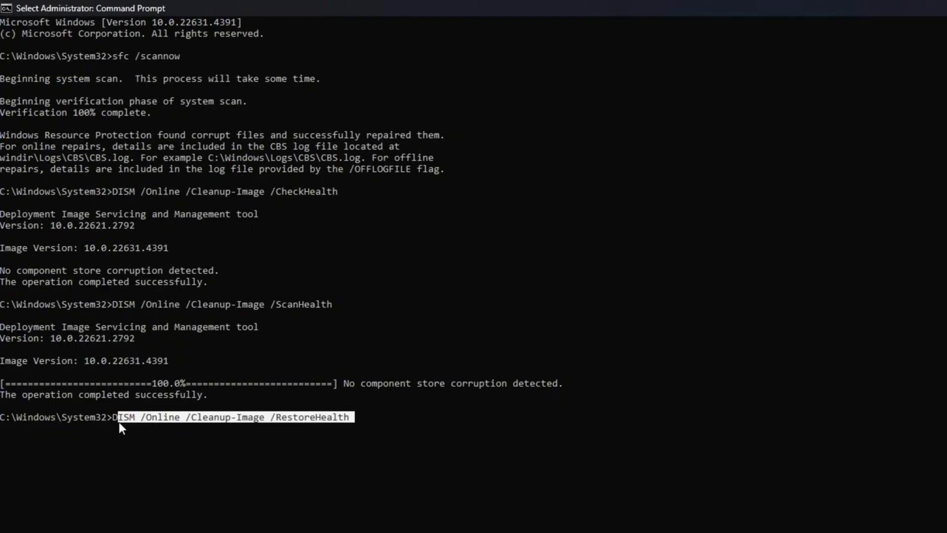
{"action": "key", "text": "Return"}
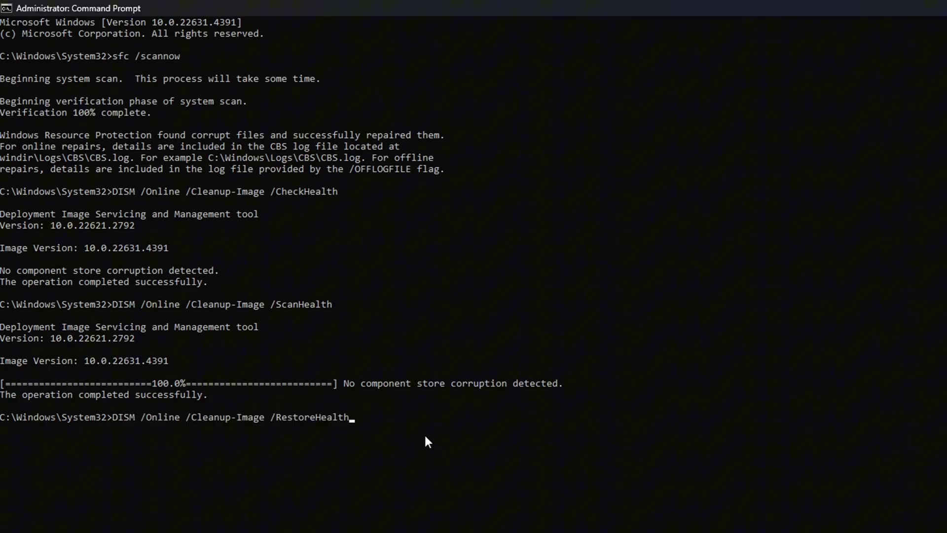
{"action": "key", "text": "Return"}
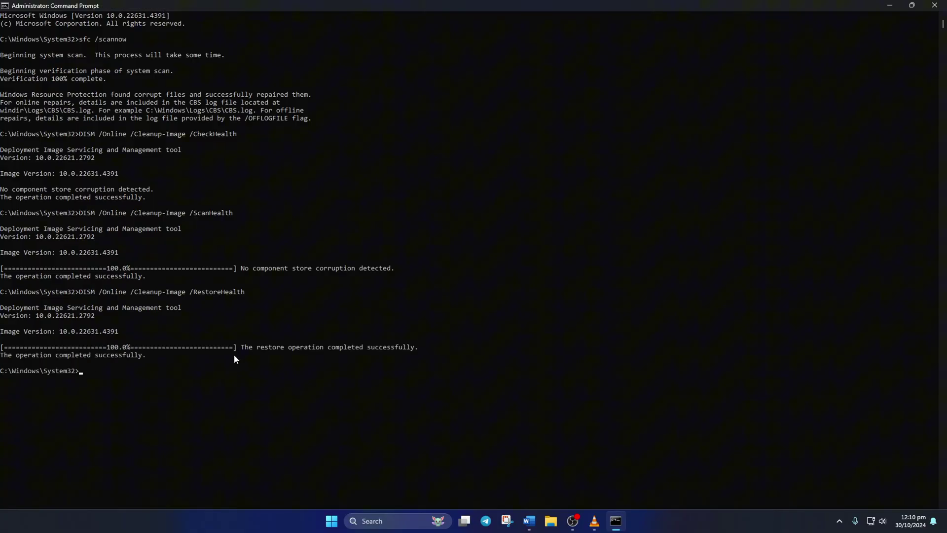
- Restart the computer from the Start menu power options
{"action": "left_click", "coordinate": [332, 521]}
{"action": "left_click", "coordinate": [595, 488]}
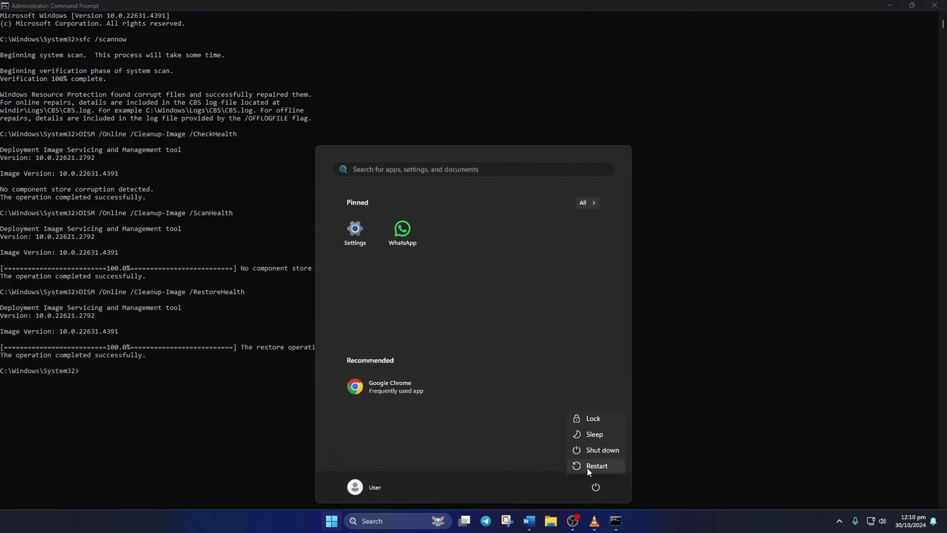
{"action": "left_click", "coordinate": [589, 466]}
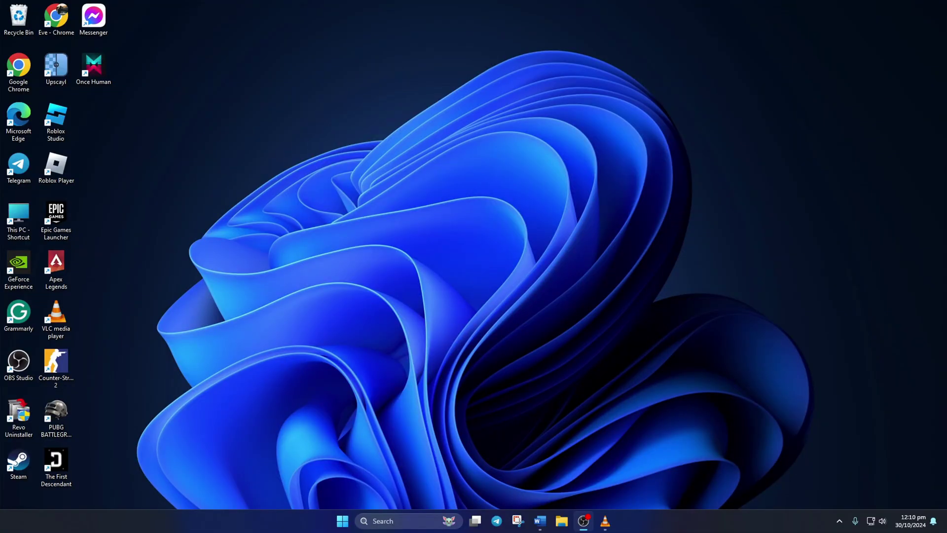
- Run wsreset from taskbar search to clear the Store cache and launch Microsoft Store
{"action": "left_click", "coordinate": [388, 522]}
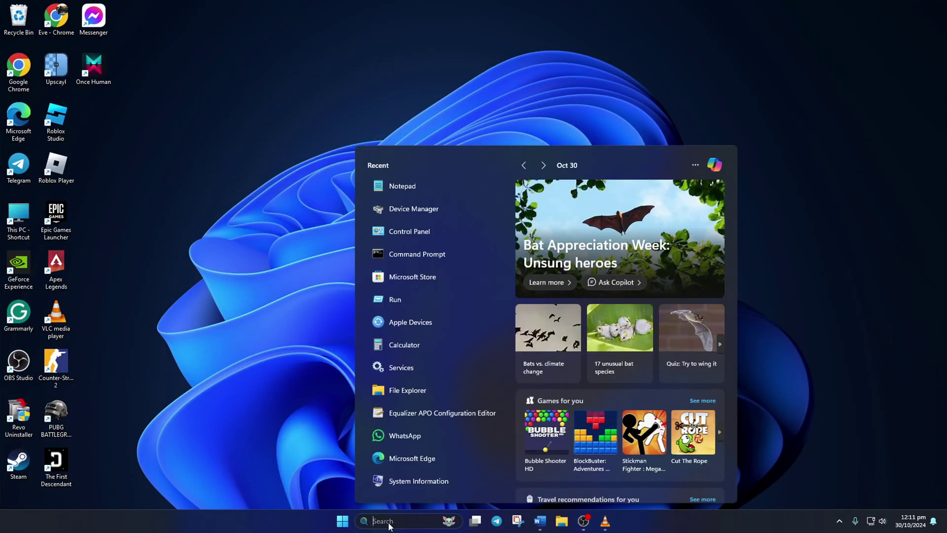
{"action": "type", "text": "wsreset"}
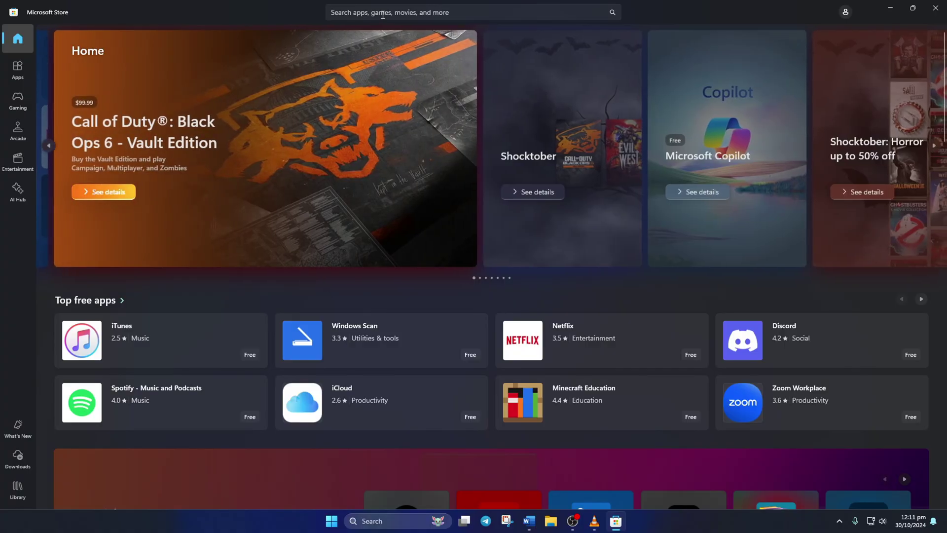
- Search the Store for 'whatsapp', then close Microsoft Store
{"action": "left_click", "coordinate": [382, 13]}
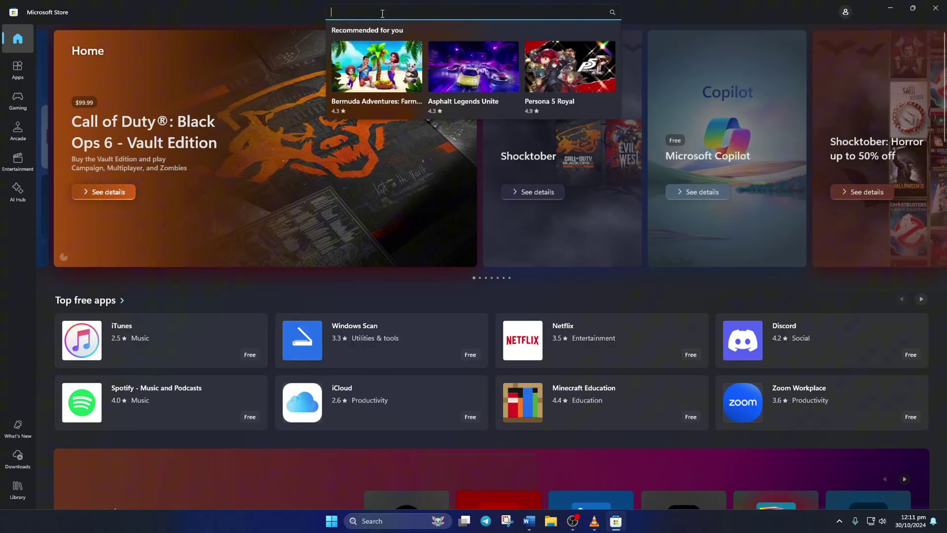
{"action": "type", "text": "whatsapp"}
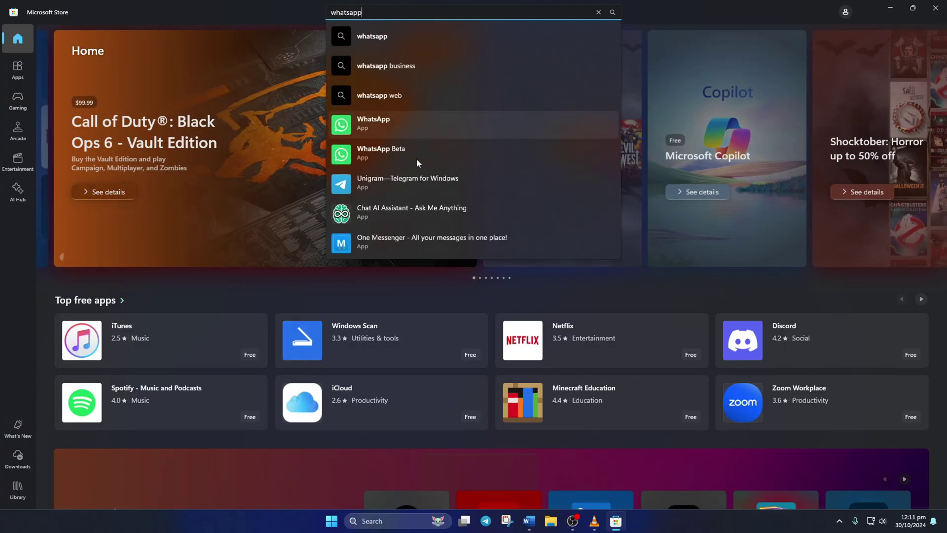
{"action": "left_click", "coordinate": [935, 8]}
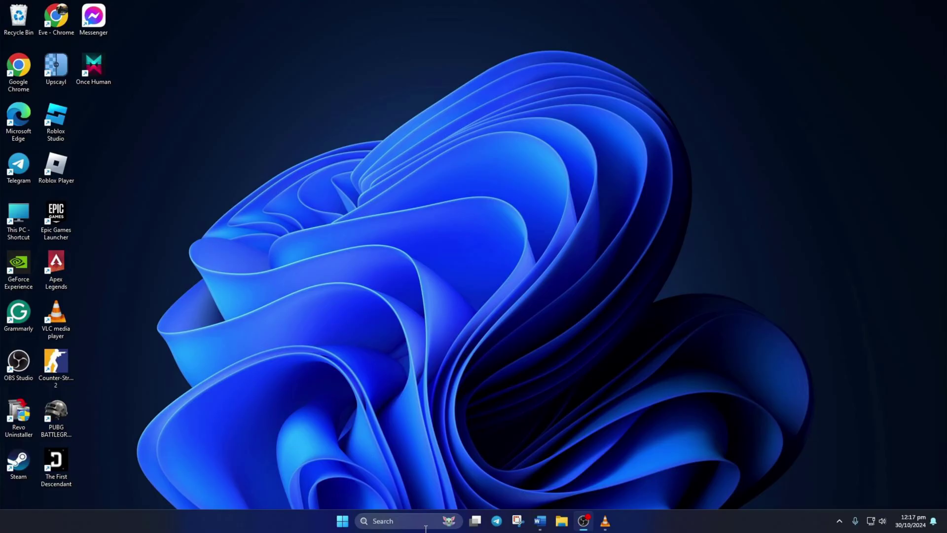
- Launch Windows PowerShell as administrator from a 'powershell' taskbar search
{"action": "left_click", "coordinate": [406, 521]}
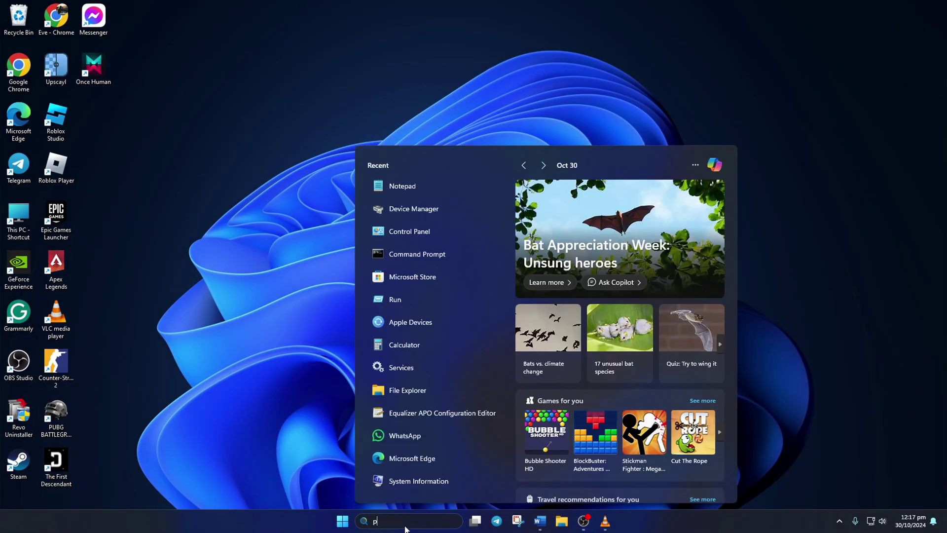
{"action": "type", "text": "powershe"}
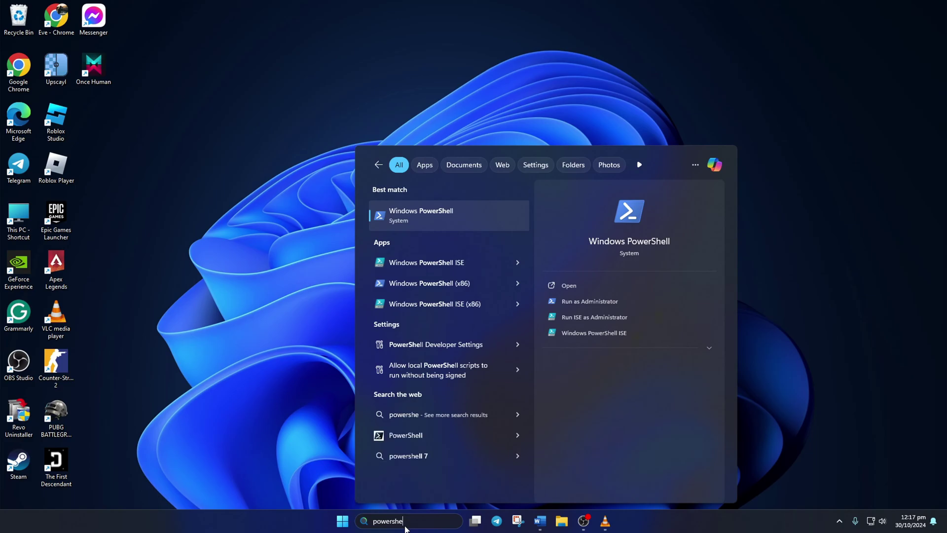
{"action": "right_click", "coordinate": [426, 222]}
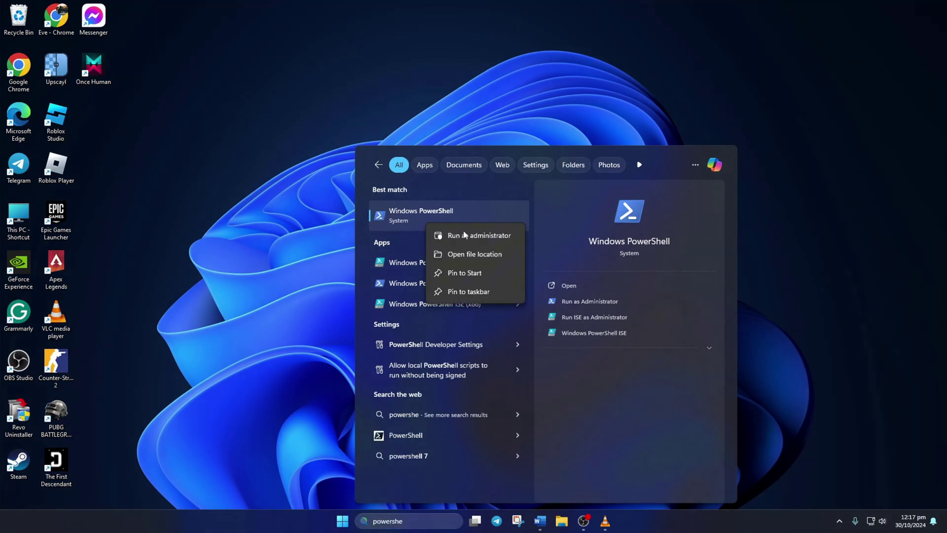
{"action": "left_click", "coordinate": [465, 237]}
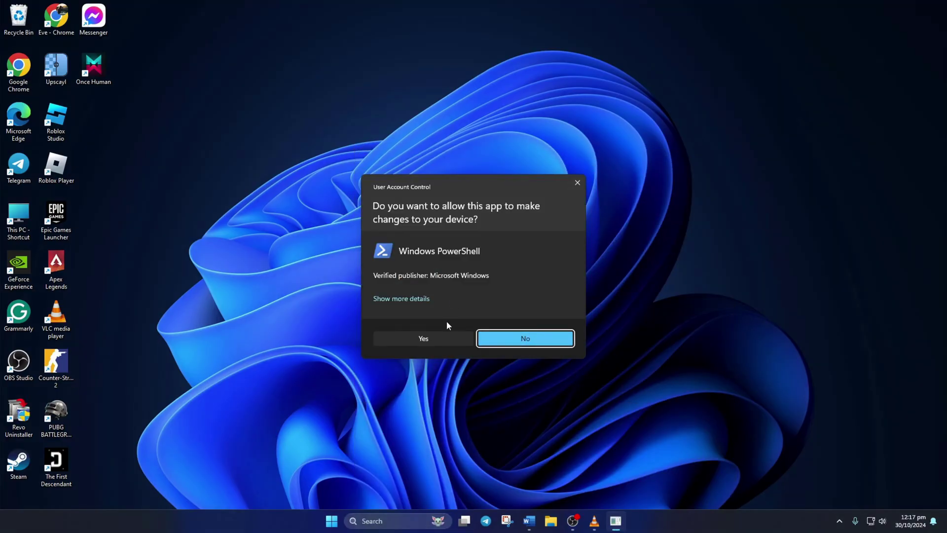
- Approve UAC, then run the pasted Get-AppXPackage WindowsStore Add-AppxPackage command in maximized PowerShell
{"action": "left_click", "coordinate": [426, 338]}
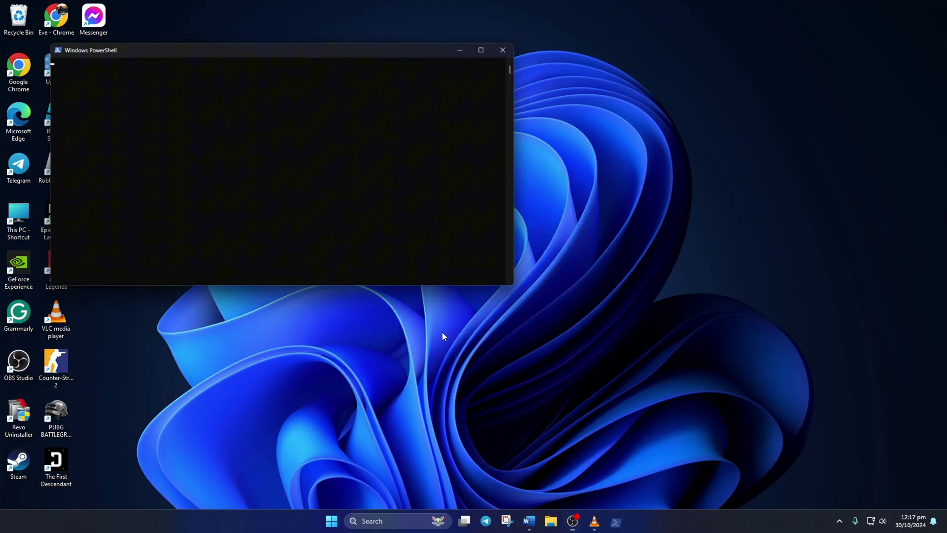
{"action": "left_click", "coordinate": [497, 46]}
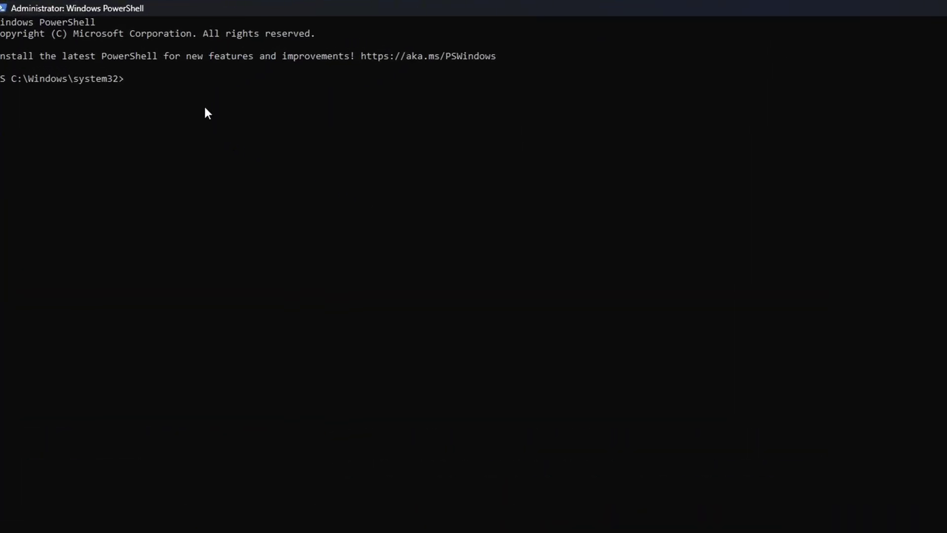
{"action": "key", "text": "ctrl+v"}
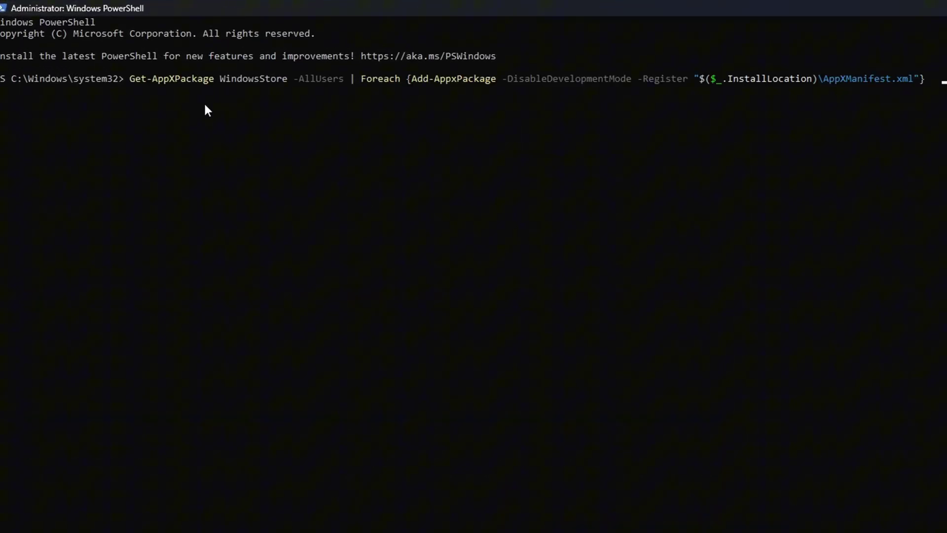
{"action": "left_click", "coordinate": [852, 107]}
{"action": "key", "text": "Return"}
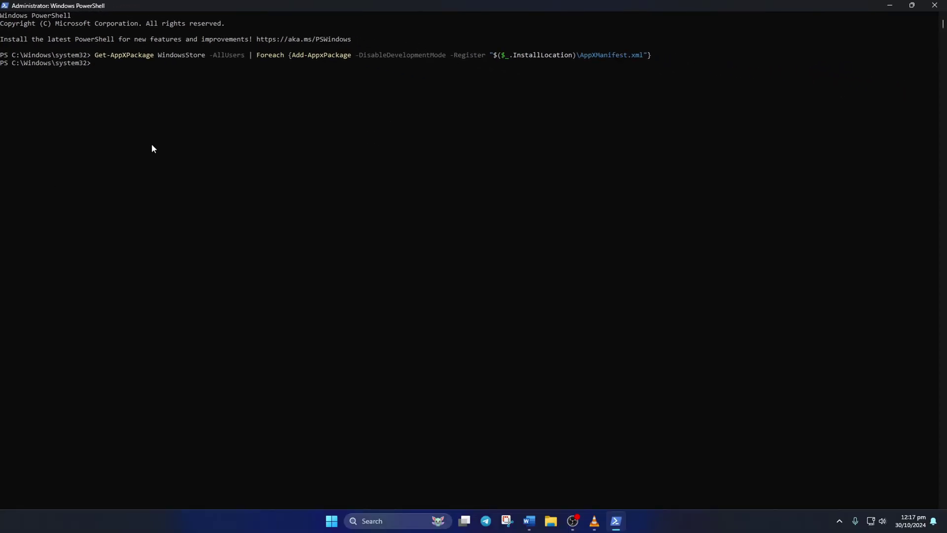
- Restart the computer from the Start menu power options
{"action": "left_click", "coordinate": [331, 520]}
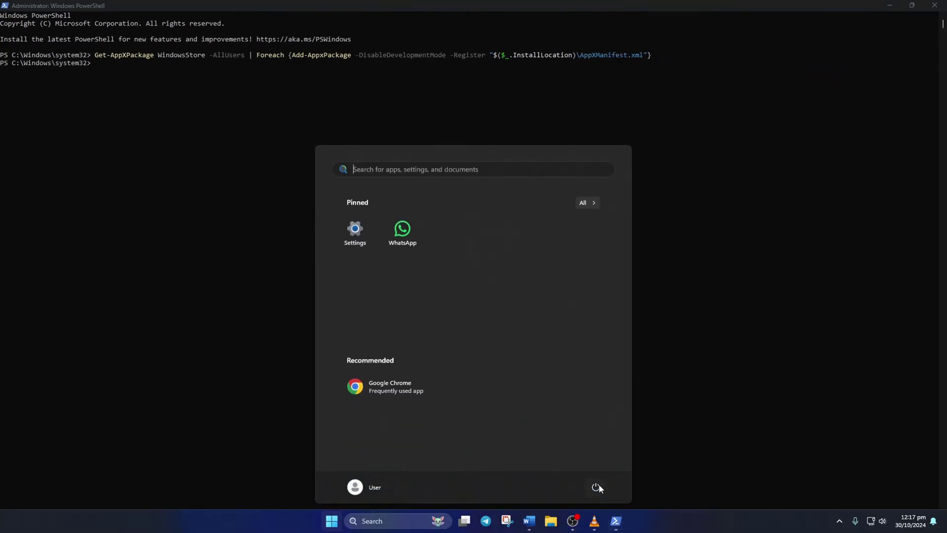
{"action": "left_click", "coordinate": [596, 487]}
{"action": "left_click", "coordinate": [594, 467]}
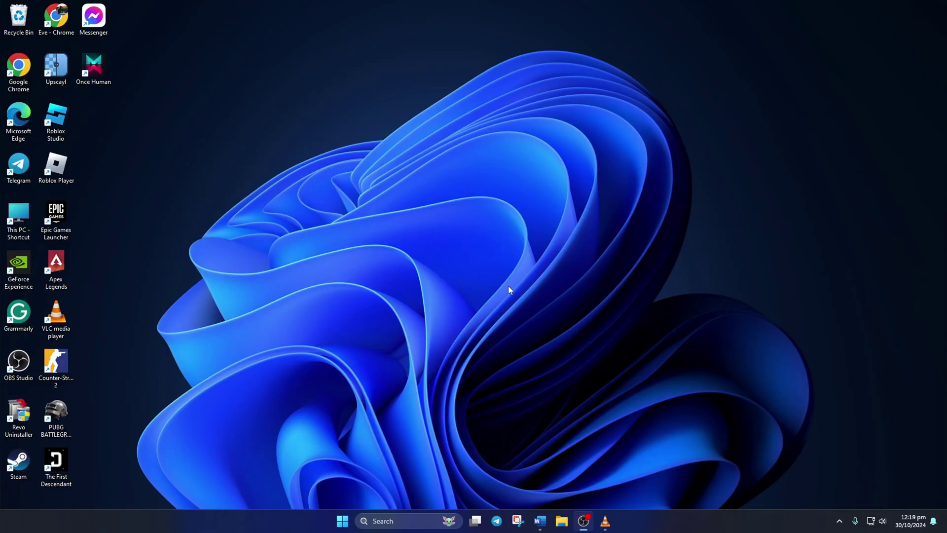
- Launch Windows PowerShell as administrator from a 'power' search and approve UAC
{"action": "left_click", "coordinate": [386, 520]}
{"action": "type", "text": "power"}
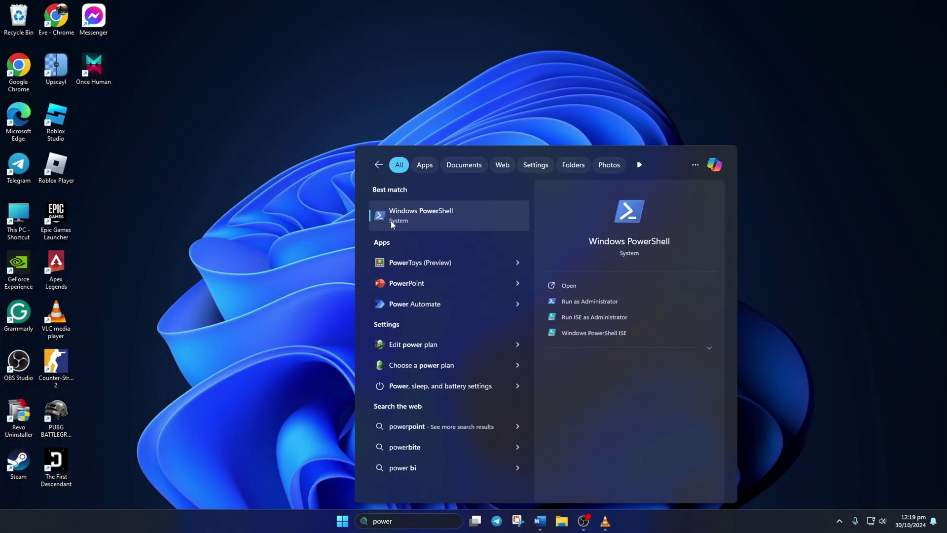
{"action": "right_click", "coordinate": [416, 221]}
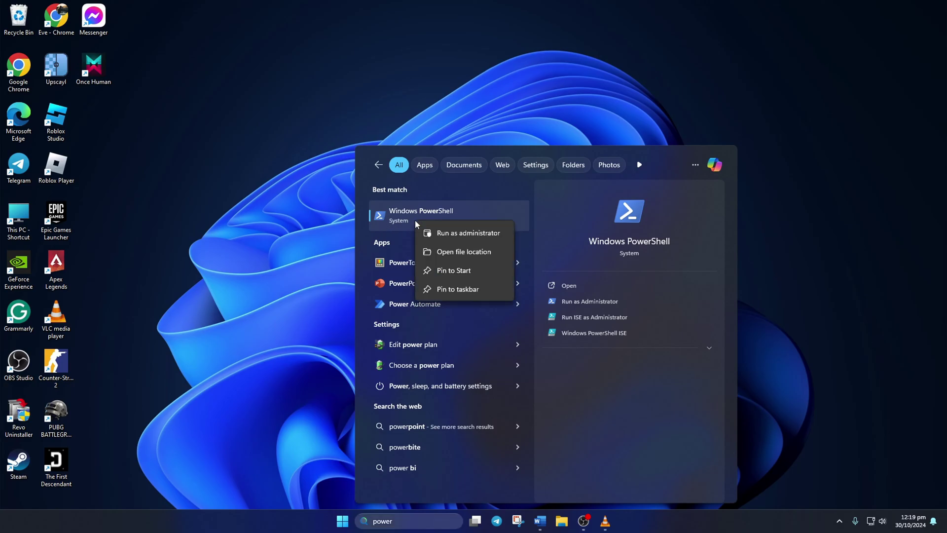
{"action": "left_click", "coordinate": [440, 234]}
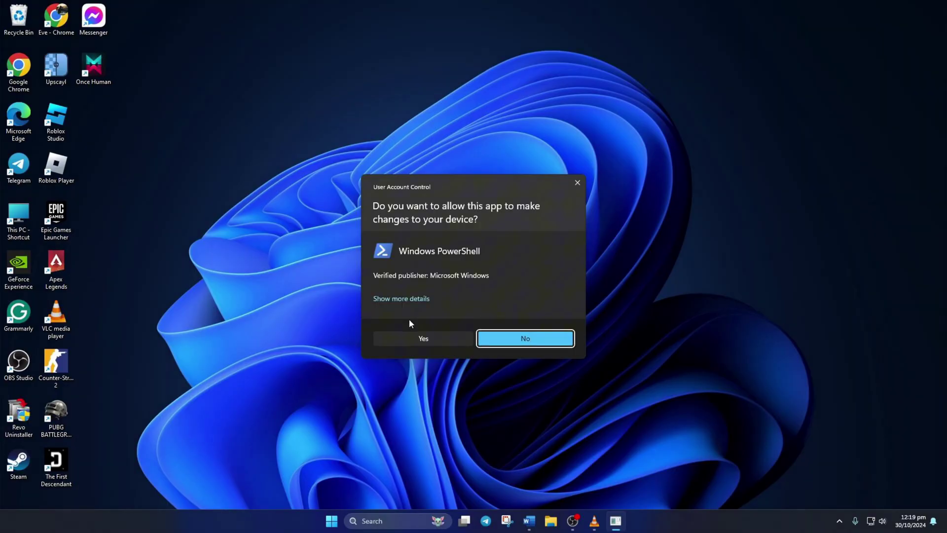
{"action": "left_click", "coordinate": [437, 339]}
- Run Get-AppxPackage -allusers WindowsStore | Remove-AppxPackage, then show the Start power options
{"action": "left_click", "coordinate": [504, 62]}
{"action": "type", "text": "Get-AppxPackage -allusers WindowsStore | Remove-AppxPackage"}
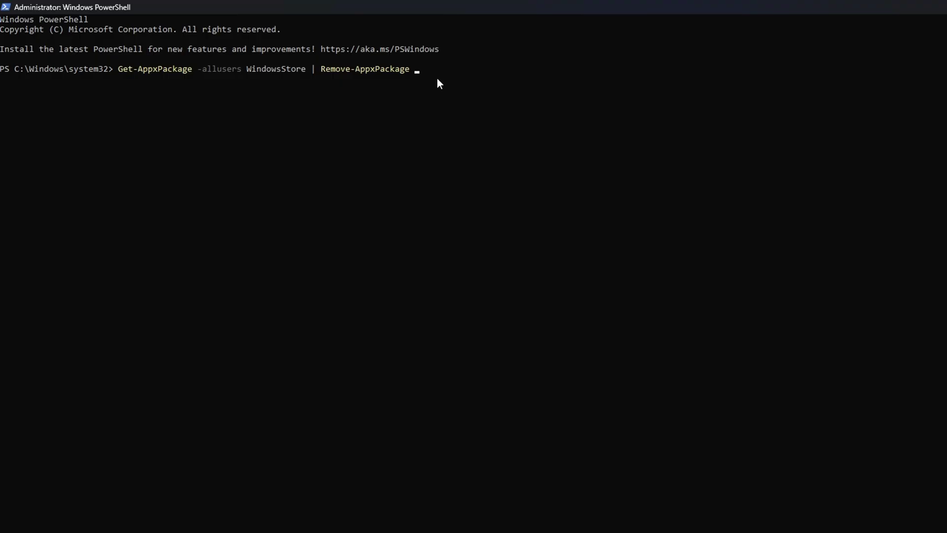
{"action": "key", "text": "Return"}
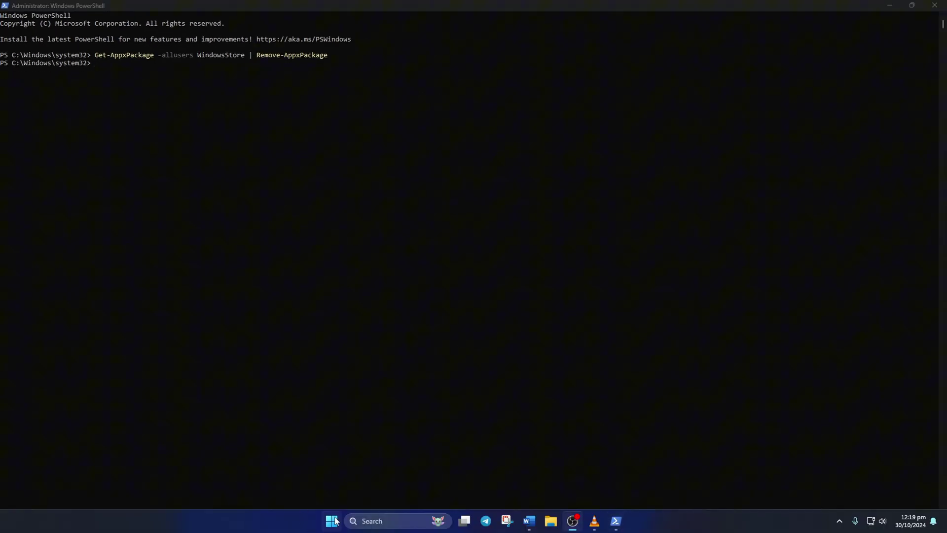
{"action": "left_click", "coordinate": [331, 520]}
{"action": "left_click", "coordinate": [595, 487]}
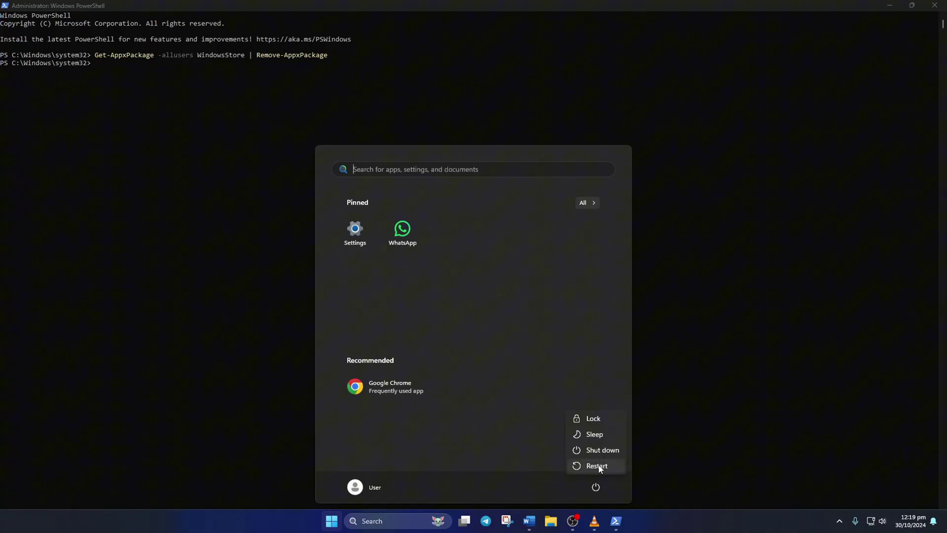
- Restart, run the pasted Get-AppxPackage -allusers WindowsStore Add-AppxPackage command, and close PowerShell
{"action": "left_click", "coordinate": [591, 466]}
{"action": "type", "text": "Get-AppxPackage -allusers WindowsStore | Foreach {Add-AppxPackage -DisableDevelopmentMode -Register $($_.InstallLocation)\\AppXManifest.xml}"}
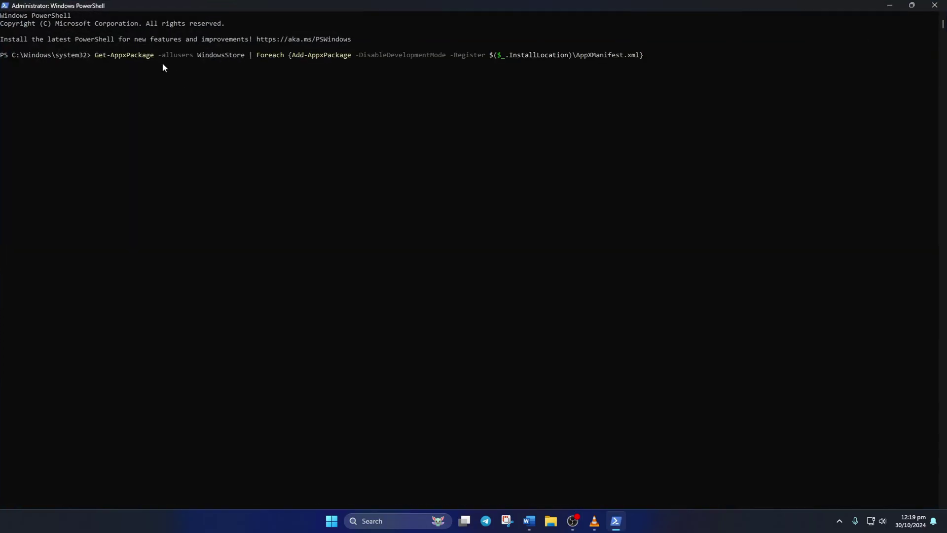
{"action": "key", "text": "Return"}
{"action": "left_click", "coordinate": [911, 5]}
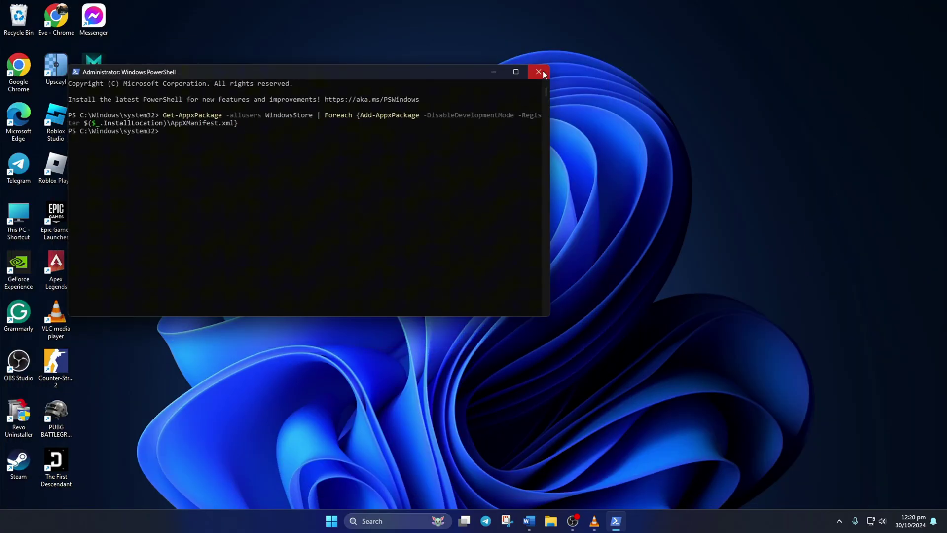
{"action": "left_click", "coordinate": [539, 72]}
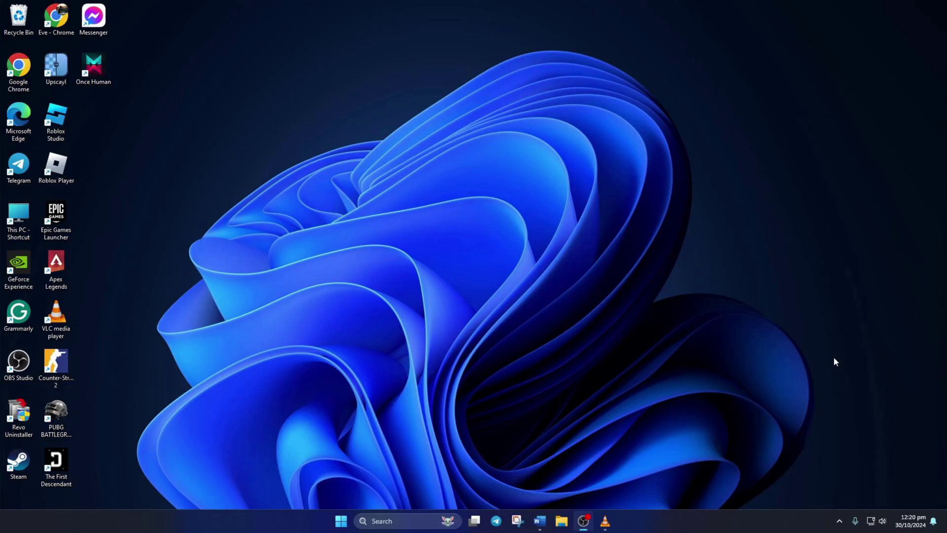